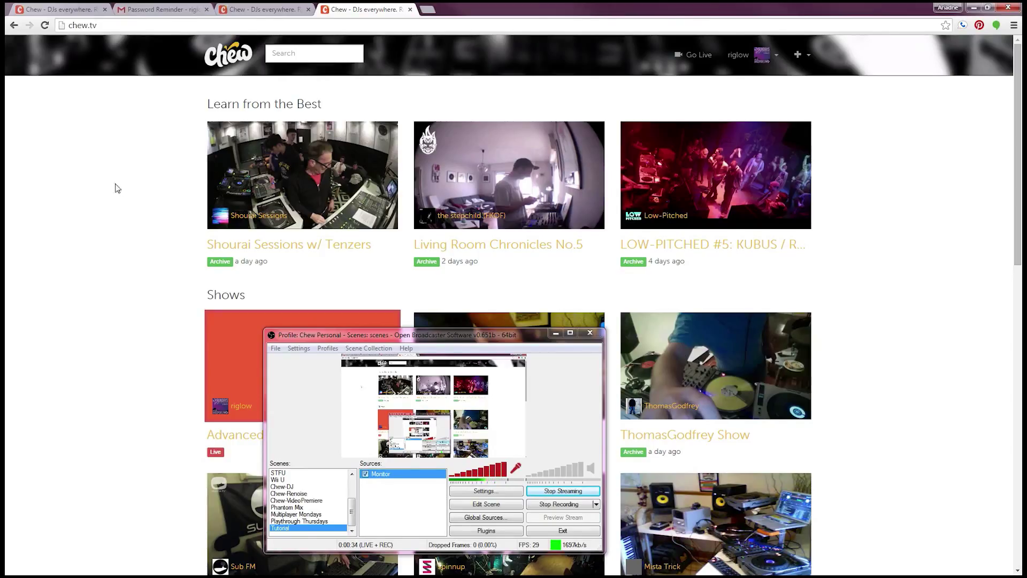
# Step: Start a new show from the Chew.tv account menu to reach its streaming setup page
pyautogui.click(743, 57)
pyautogui.click(745, 87)
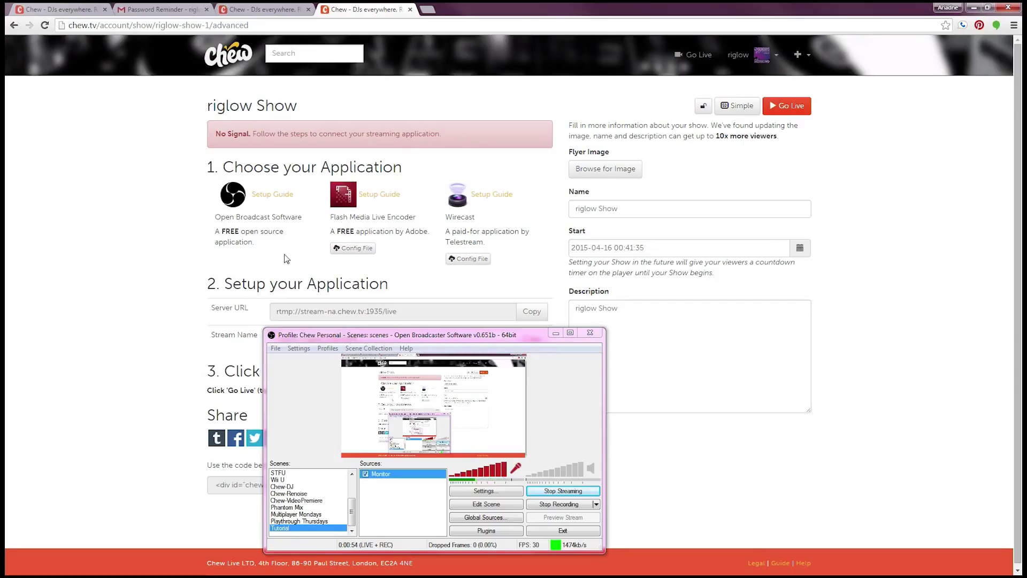
# Step: Show OBS's Encoding settings: x264 CBR at 1500 kb/s and MP3 audio at 192
pyautogui.click(493, 492)
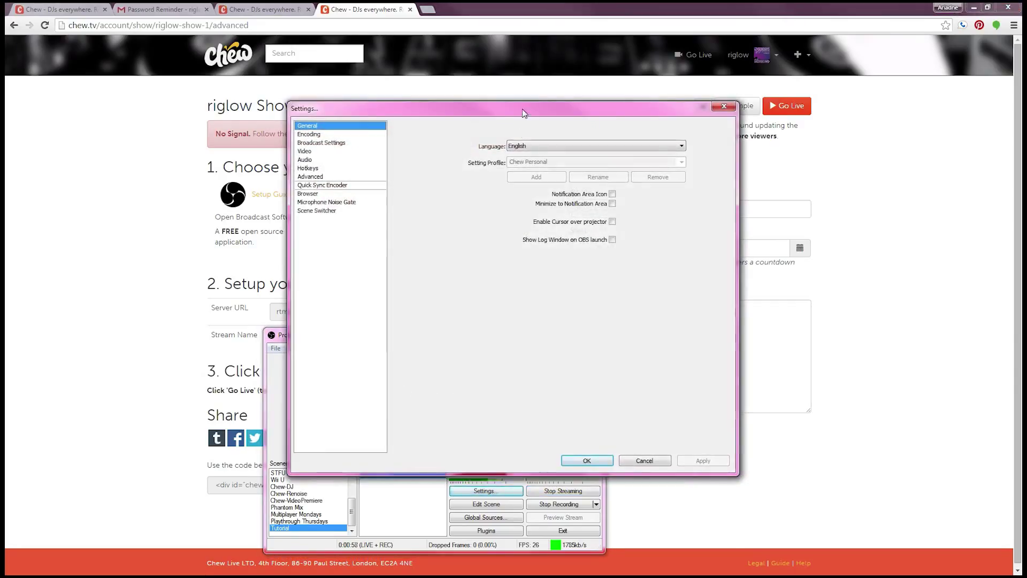
pyautogui.moveTo(521, 108); pyautogui.dragTo(672, 105)
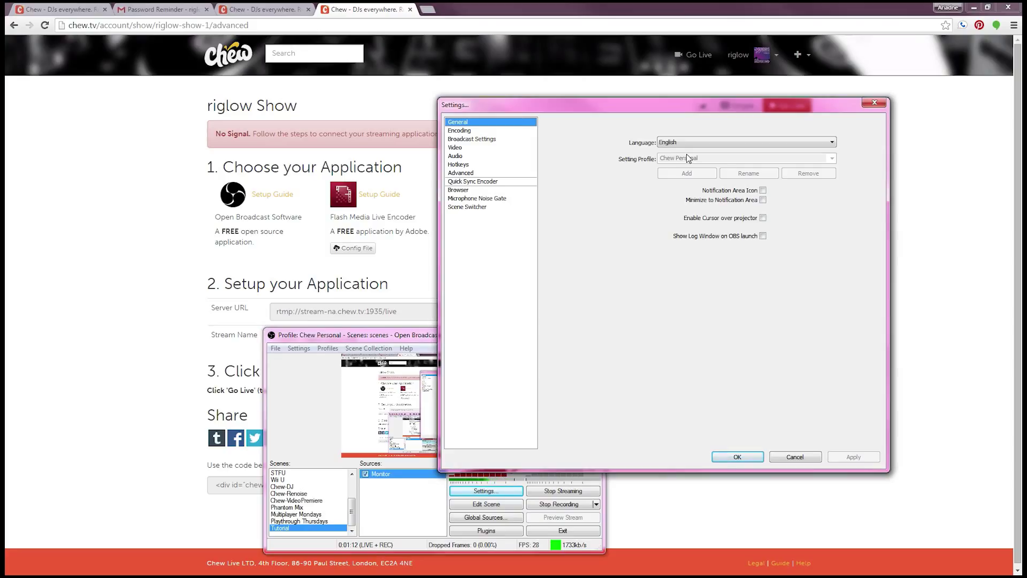
pyautogui.click(495, 131)
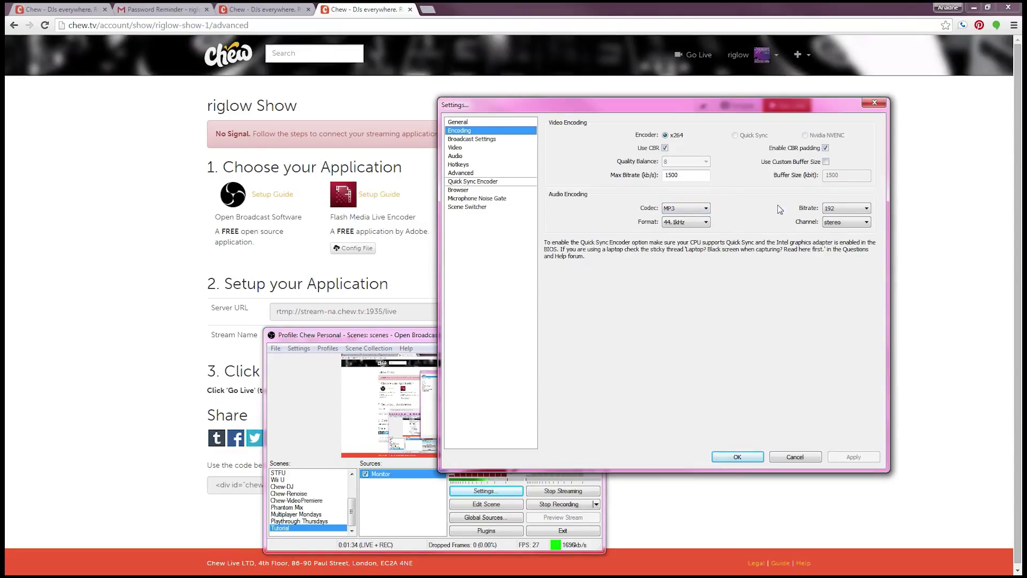
# Step: Check the audio bitrate choices and keep MP3 at 192
pyautogui.click(843, 212)
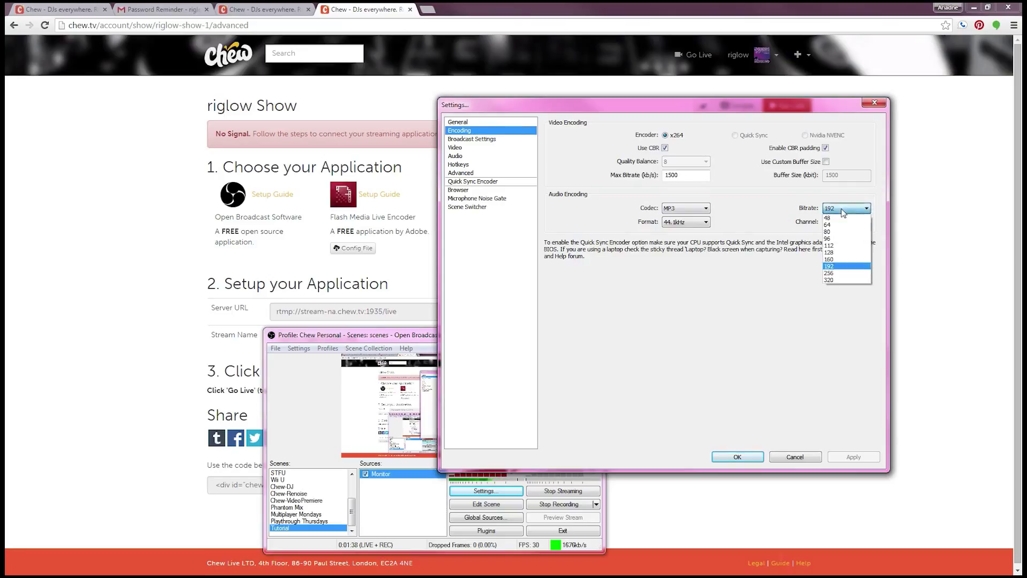
pyautogui.click(791, 222)
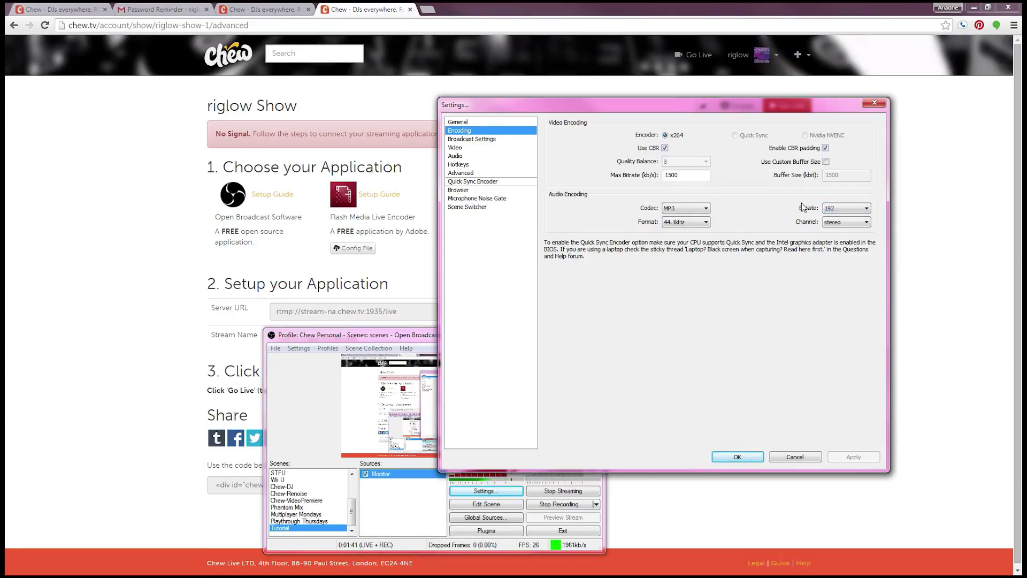
# Step: Paste the Chew server URL rtmp://stream-na.chew.tv:1935/live into the Broadcast Settings FMS URL
pyautogui.click(483, 140)
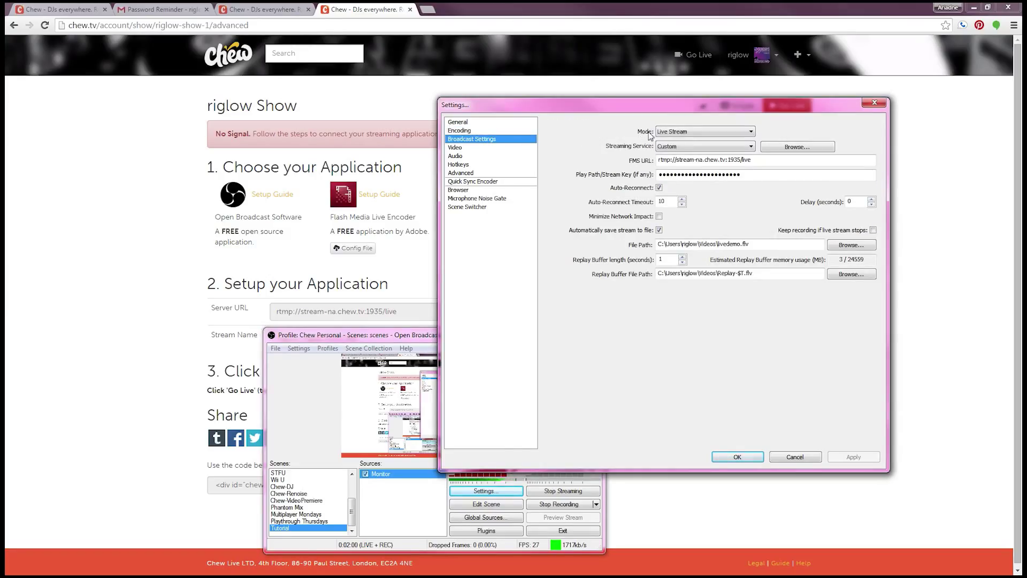
pyautogui.press('Tab')
pyautogui.moveTo(660, 110); pyautogui.dragTo(793, 107)
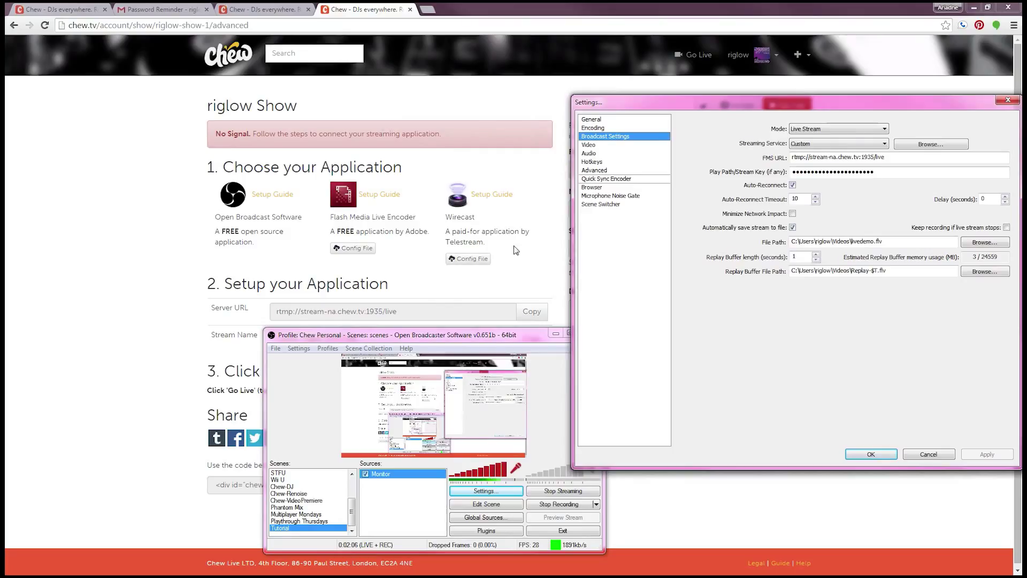
pyautogui.click(528, 317)
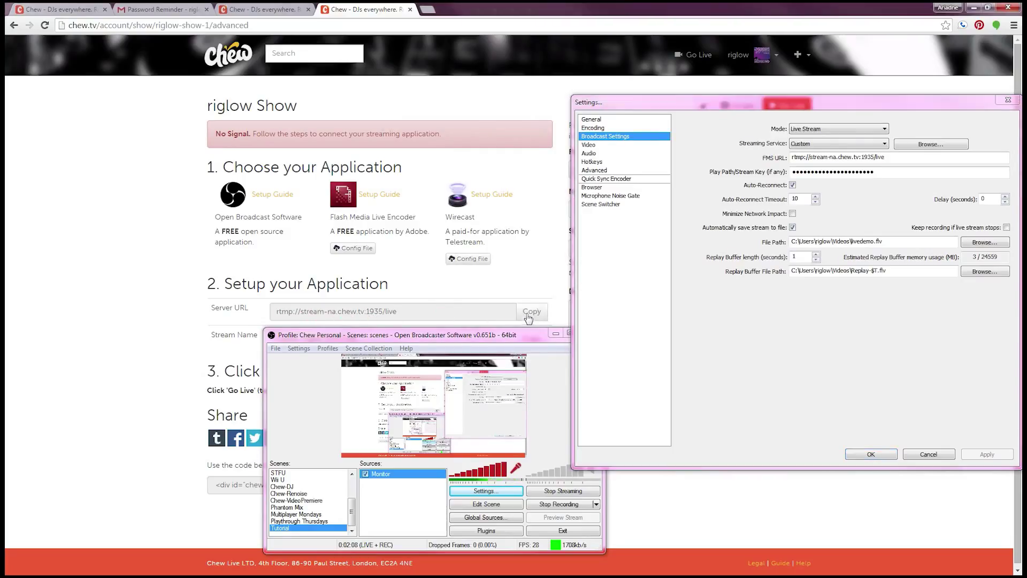
pyautogui.doubleClick(899, 157)
pyautogui.rightClick(815, 160)
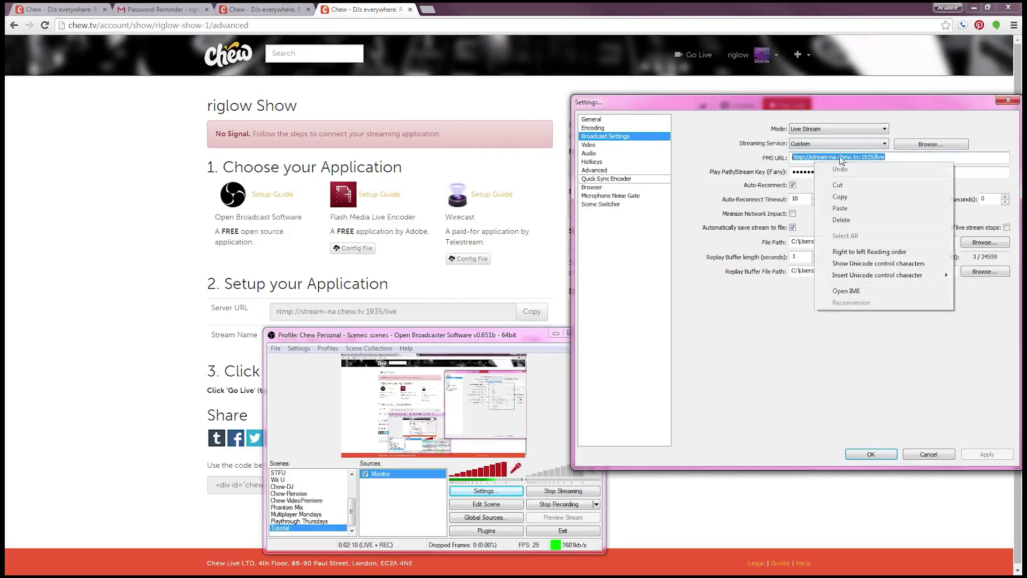
pyautogui.click(841, 207)
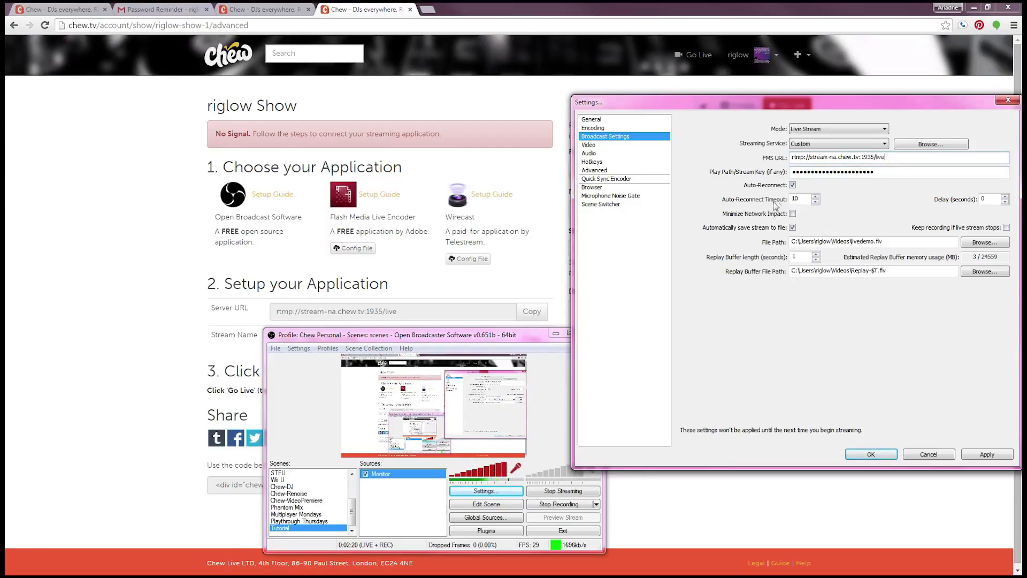
pyautogui.click(878, 173)
# Step: On the Audio settings page, keep Line (Steinberg UR22) as the desktop audio device
pyautogui.click(595, 153)
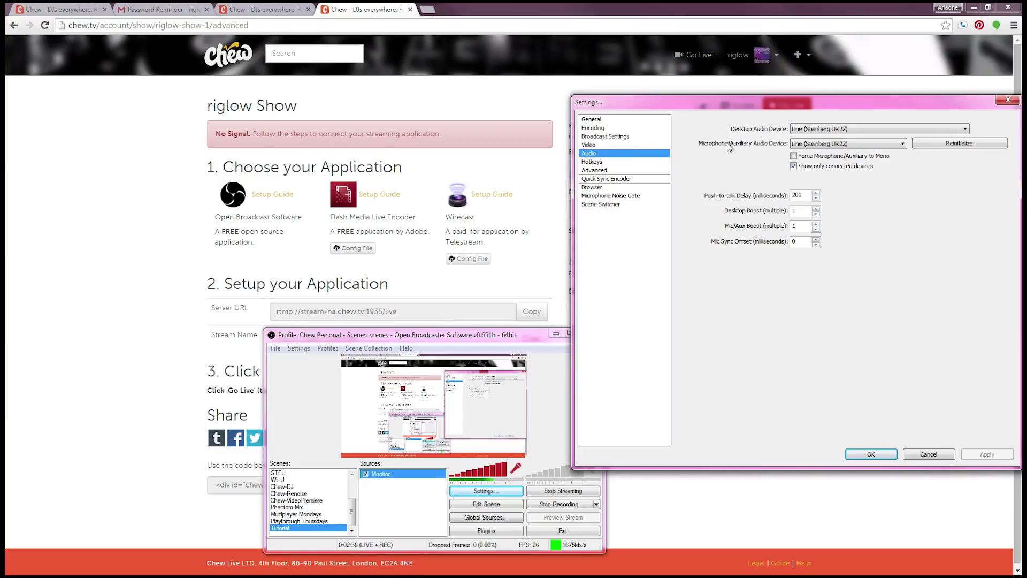
pyautogui.moveTo(766, 104); pyautogui.dragTo(749, 76)
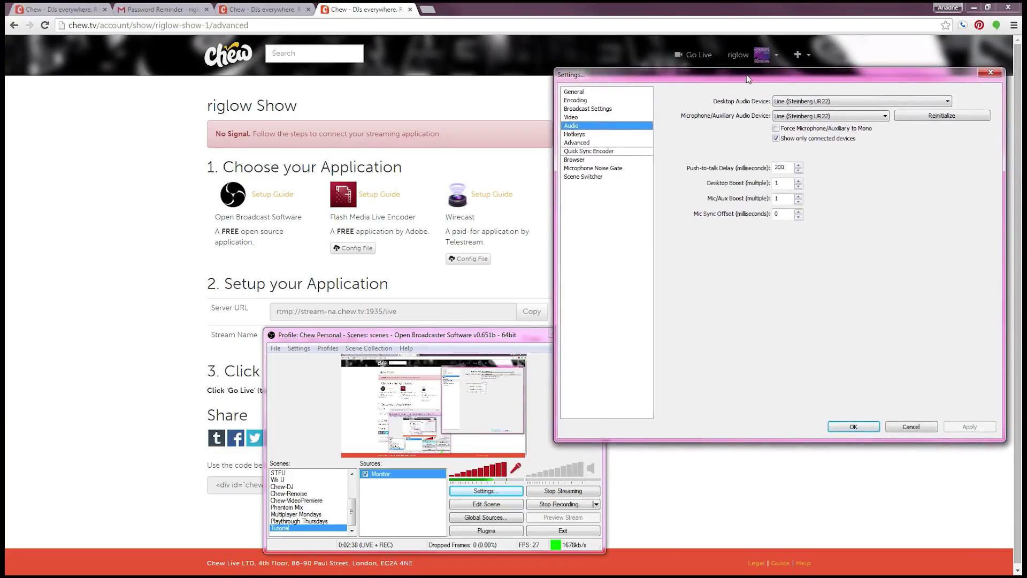
pyautogui.click(801, 104)
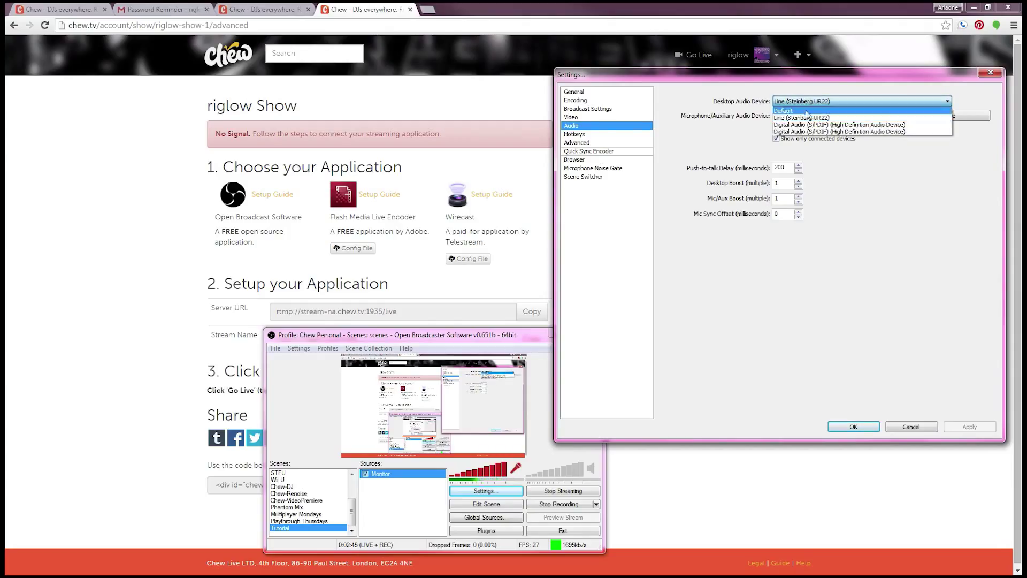
pyautogui.click(759, 91)
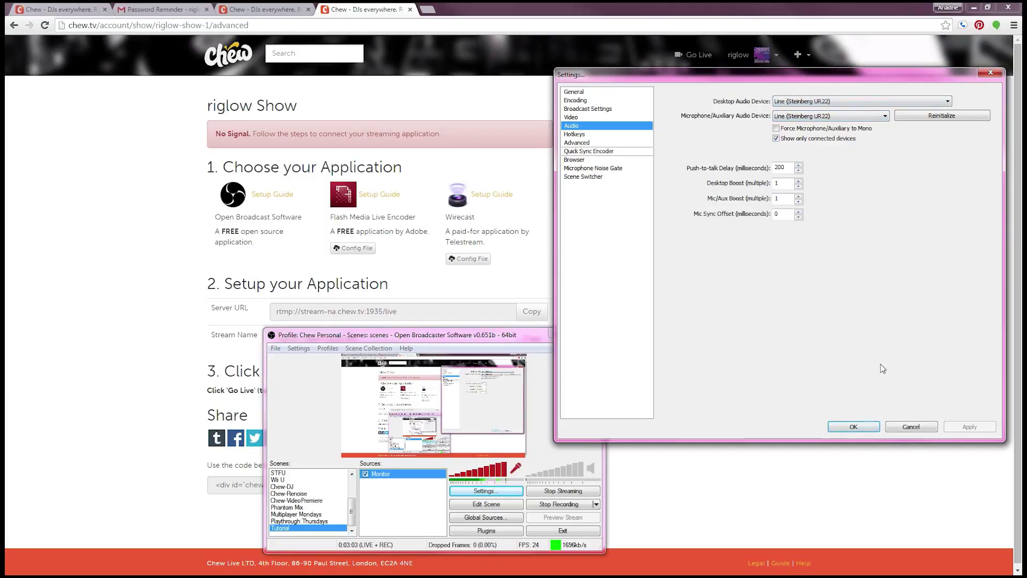
# Step: Save settings, raise desktop audio to 16%, unmute the mic, and view the live demo show
pyautogui.click(855, 426)
pyautogui.moveTo(558, 471); pyautogui.dragTo(507, 473)
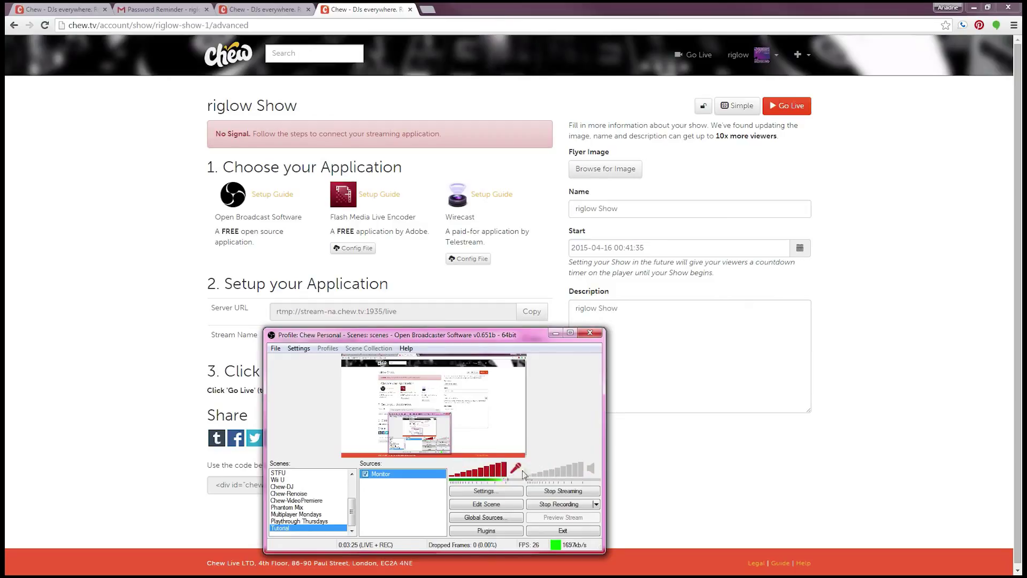
pyautogui.click(424, 489)
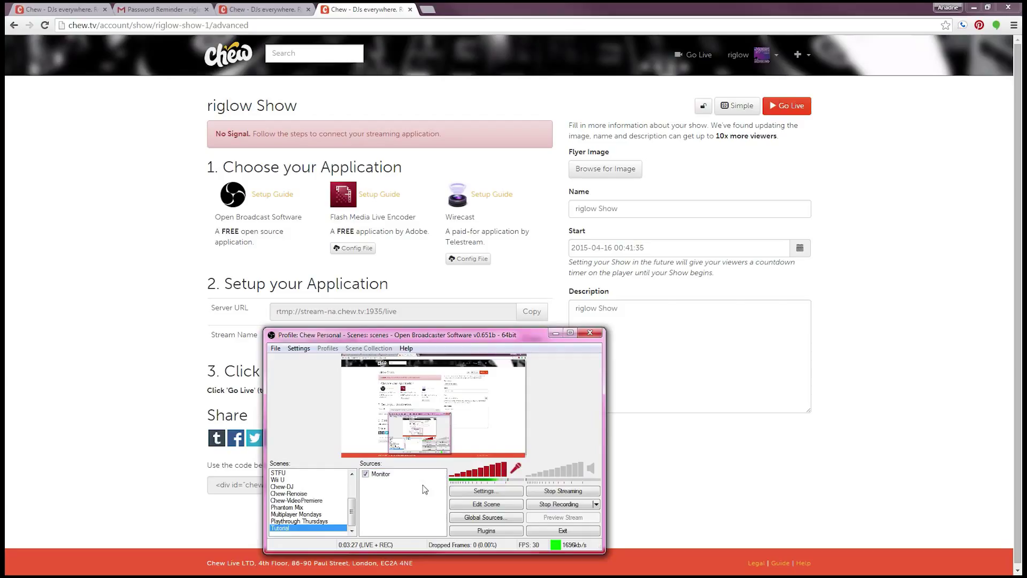
pyautogui.click(286, 11)
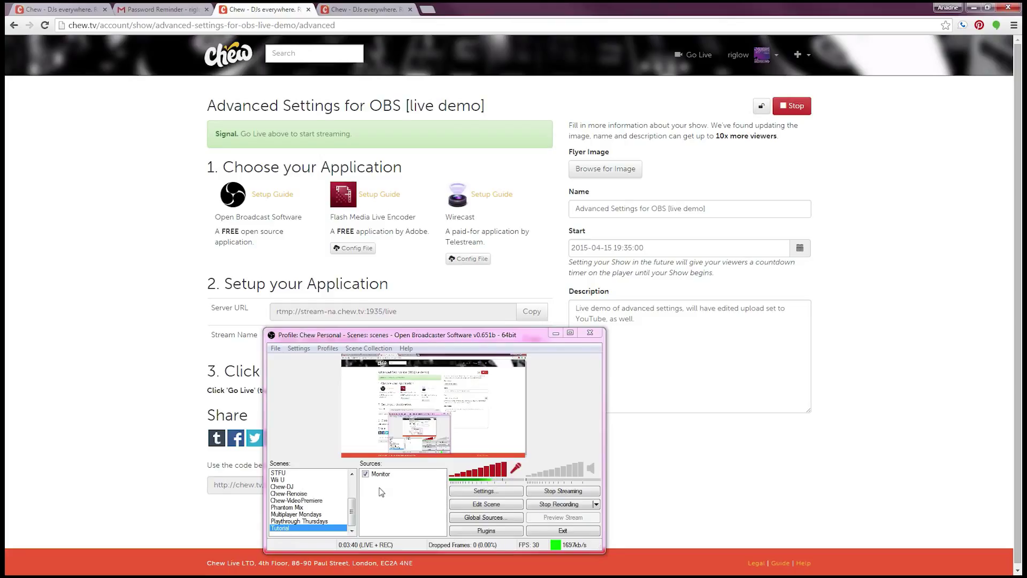
# Step: Add a Video Capture Device source named Webcam using the Logitech HD Pro Webcam C920
pyautogui.rightClick(324, 533)
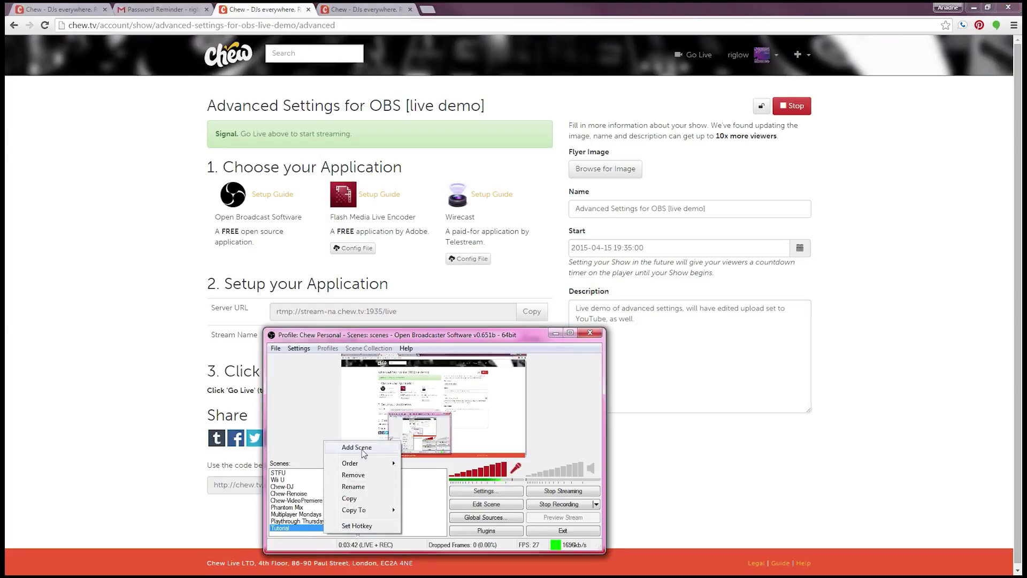
pyautogui.click(412, 493)
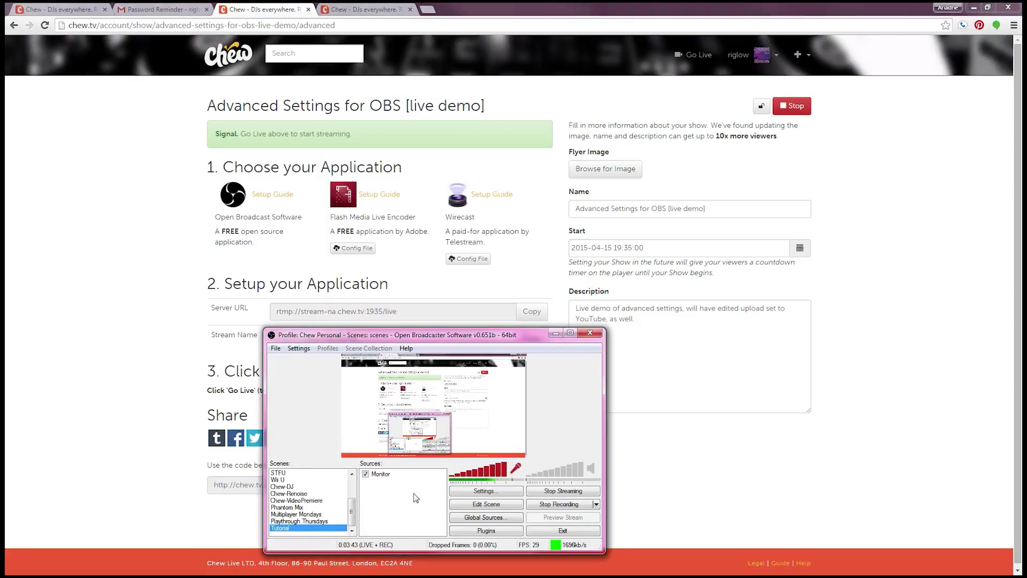
pyautogui.rightClick(384, 488)
pyautogui.moveTo(401, 497)
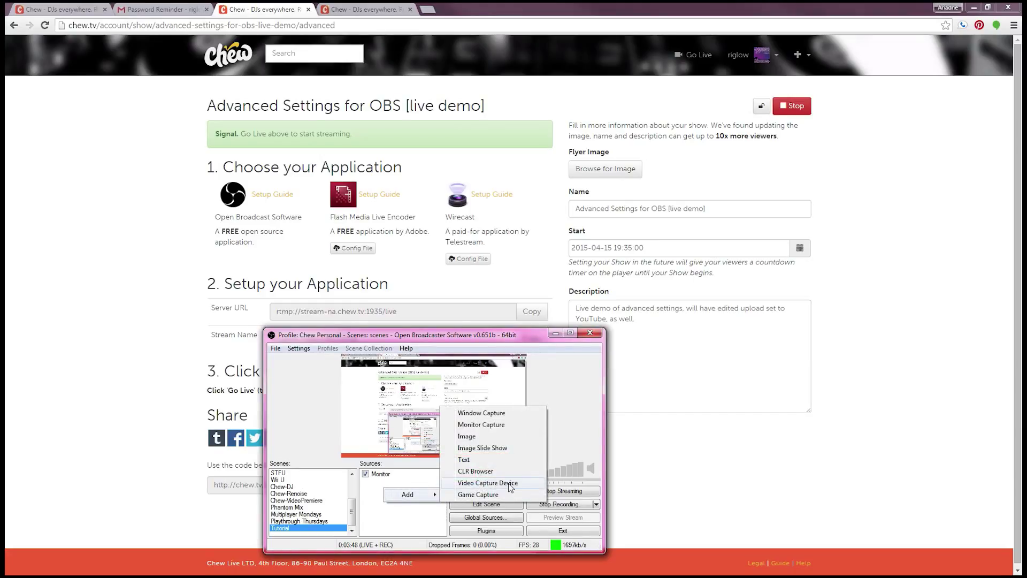
pyautogui.click(487, 483)
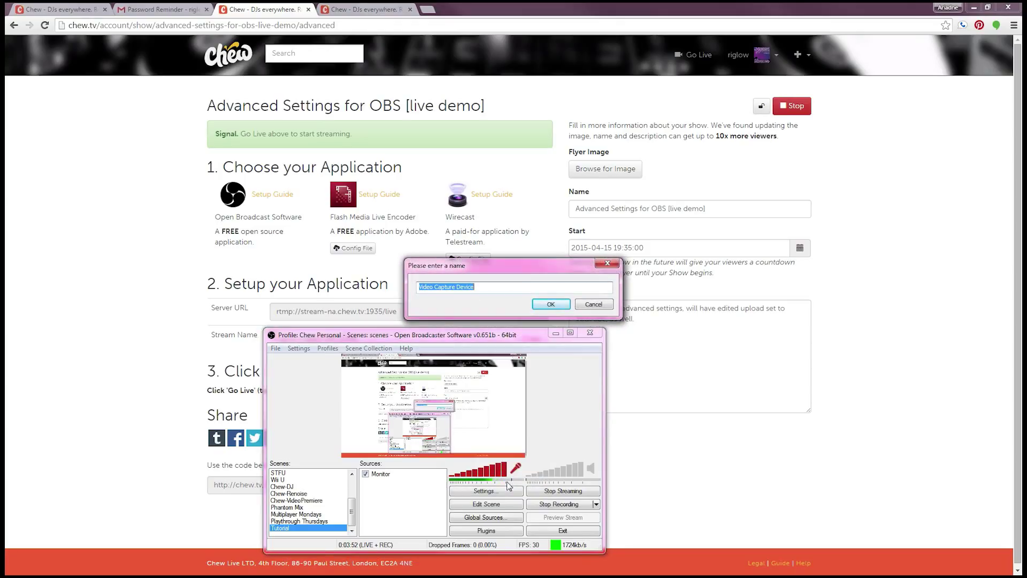
pyautogui.write('Webcam')
pyautogui.press('Return')
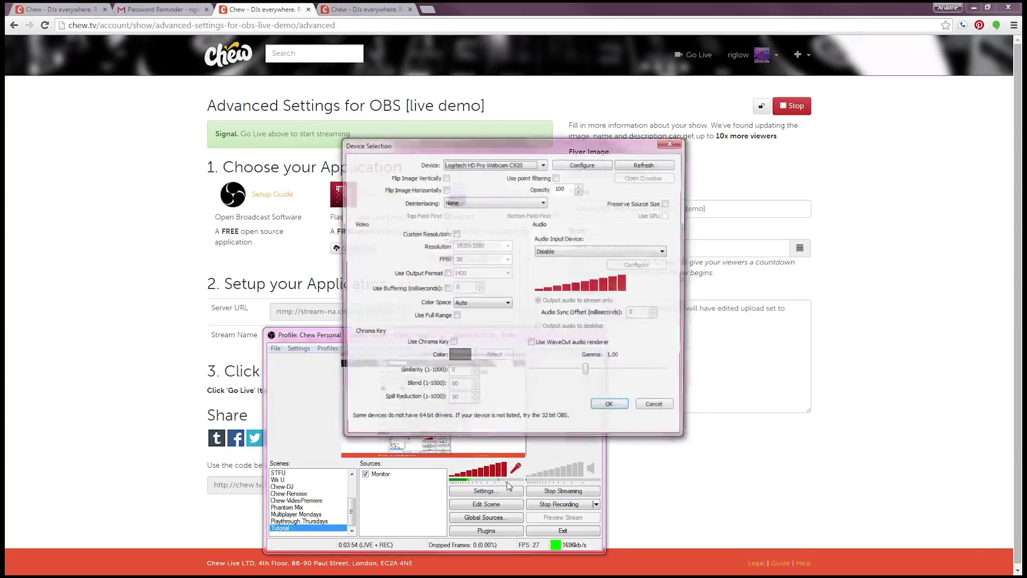
pyautogui.click(480, 166)
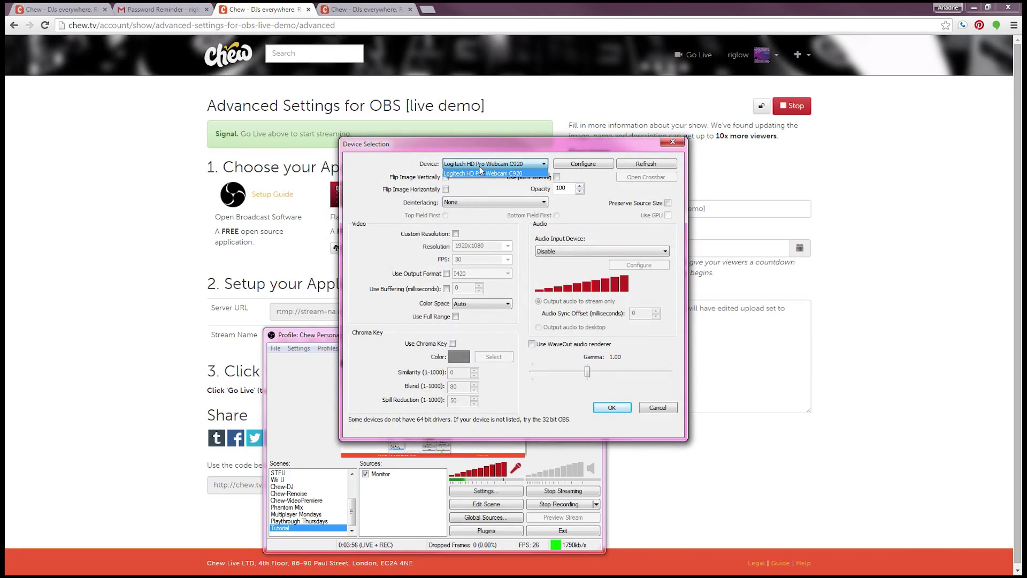
pyautogui.click(485, 172)
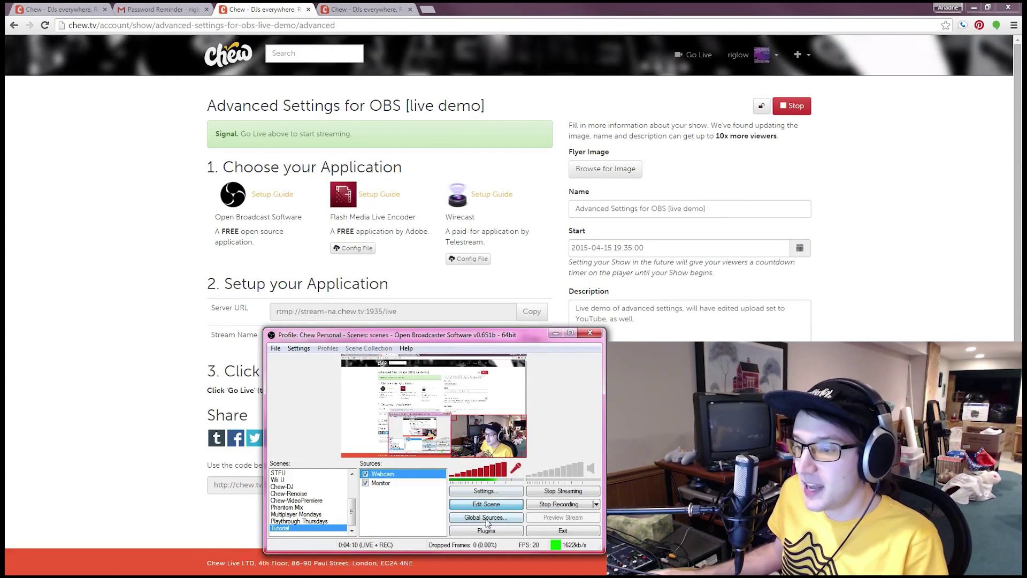
# Step: Turn on Edit Scene so the Webcam and Monitor sources can be arranged
pyautogui.click(481, 505)
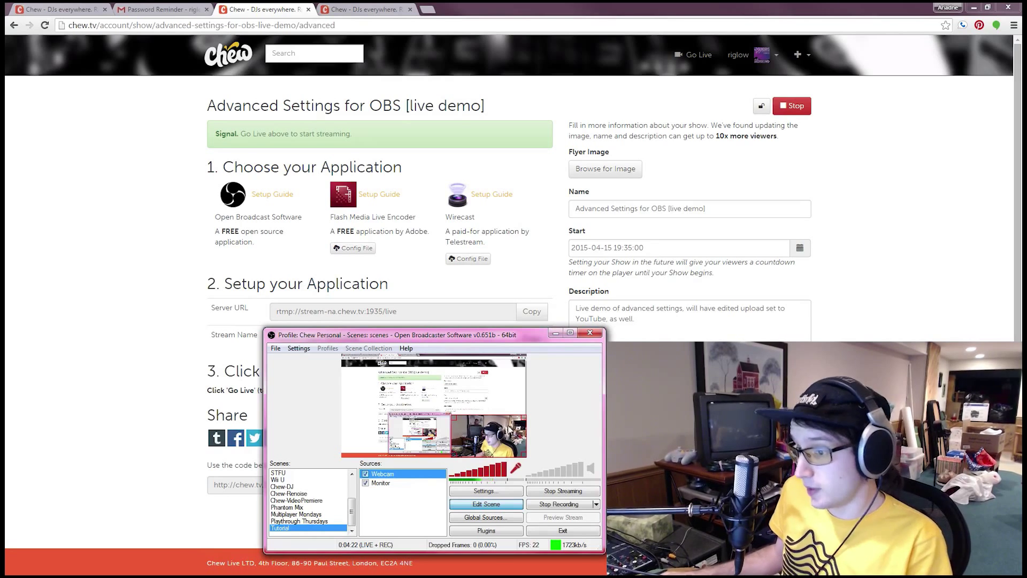
pyautogui.rightClick(396, 473)
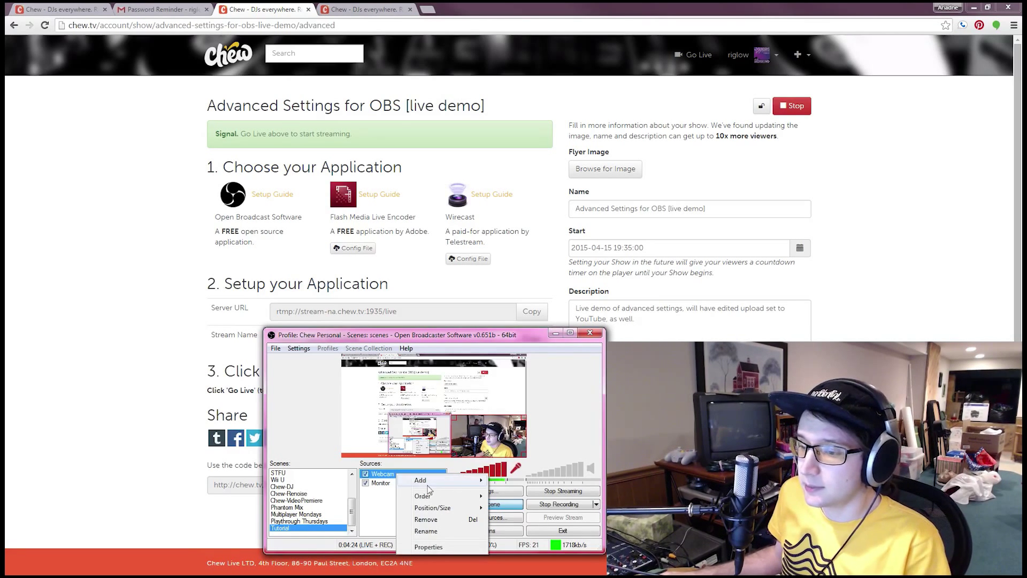
pyautogui.moveTo(443, 499)
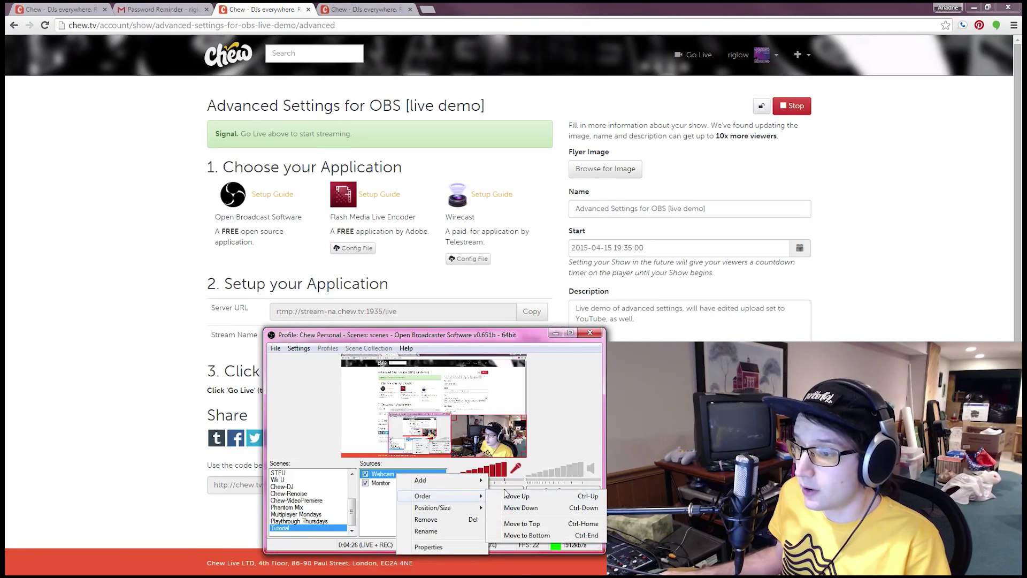
pyautogui.click(528, 509)
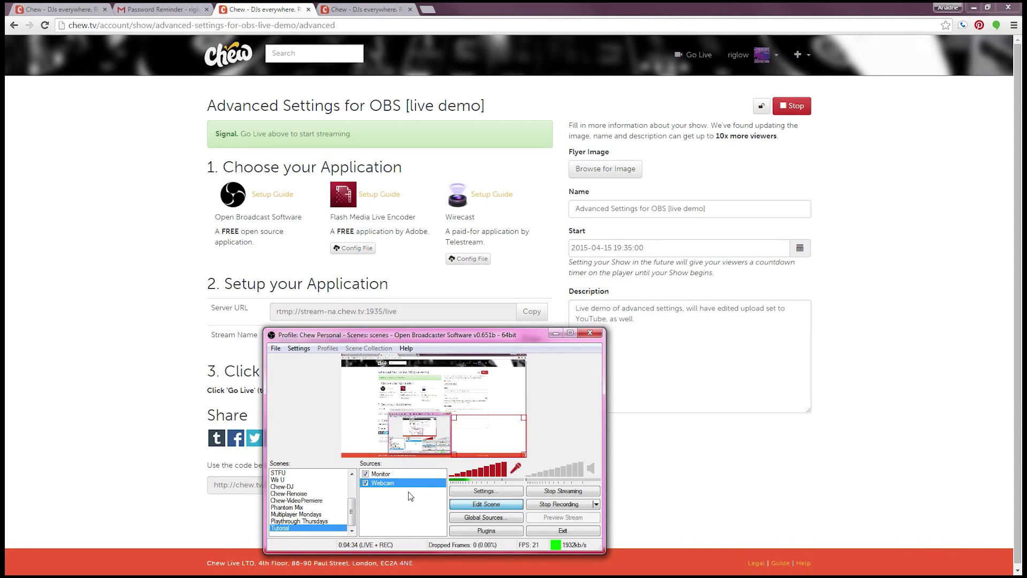
pyautogui.hotkey('ctrl', 'Up')
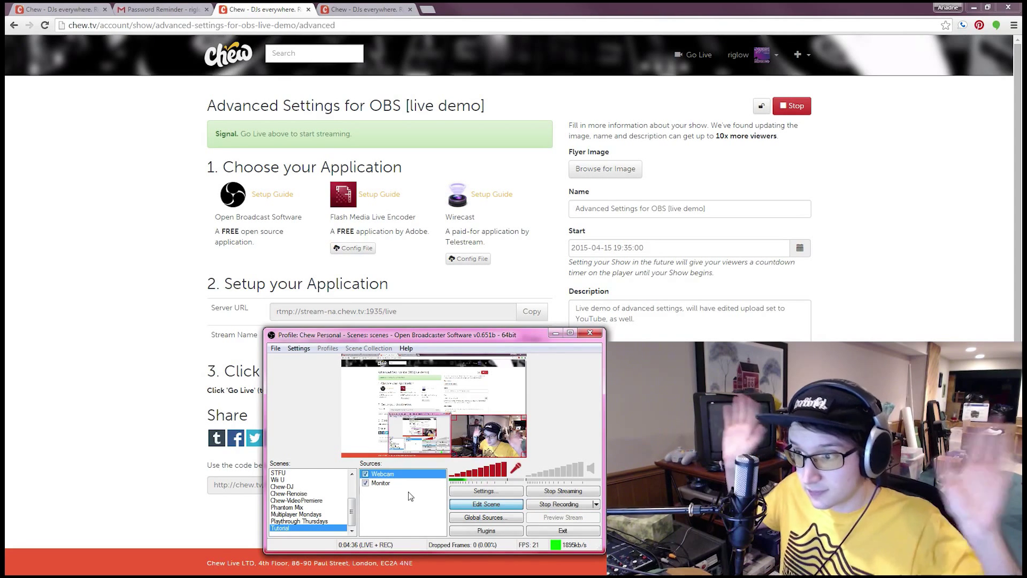
pyautogui.click(410, 496)
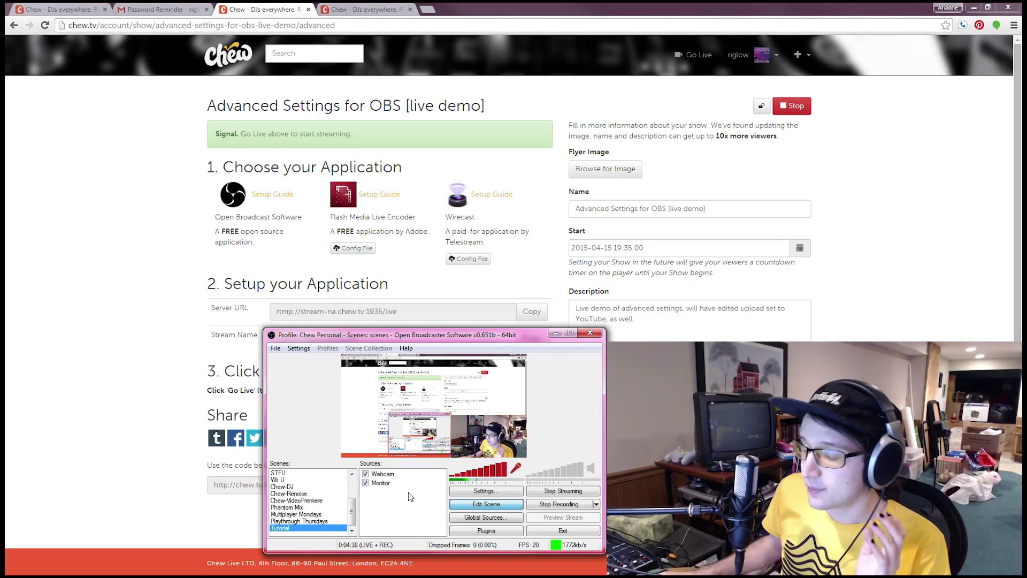
# Step: Add an image source named 'logo' showing the PERSONAL.png Chew overlay on top
pyautogui.rightClick(410, 493)
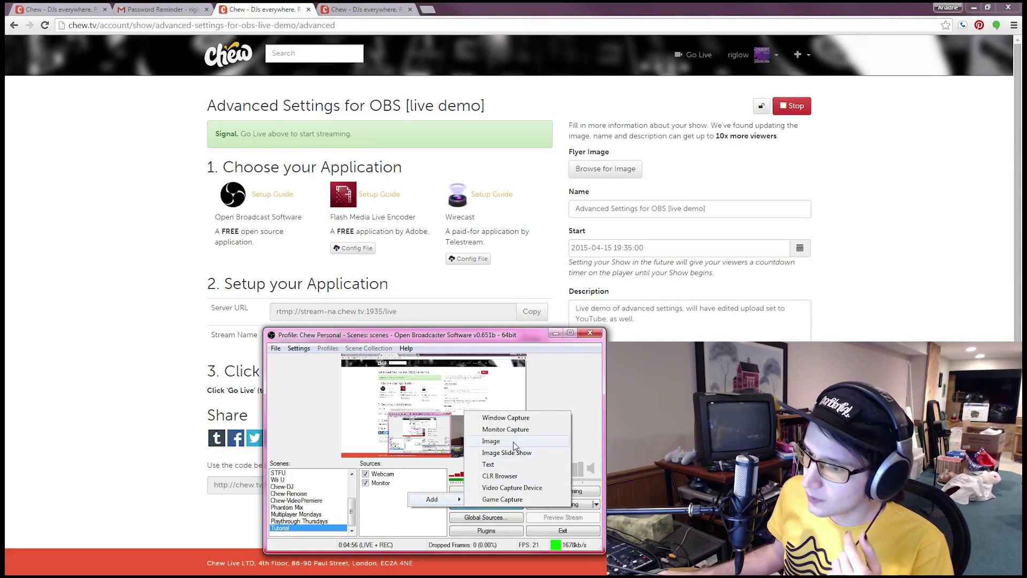
pyautogui.click(490, 441)
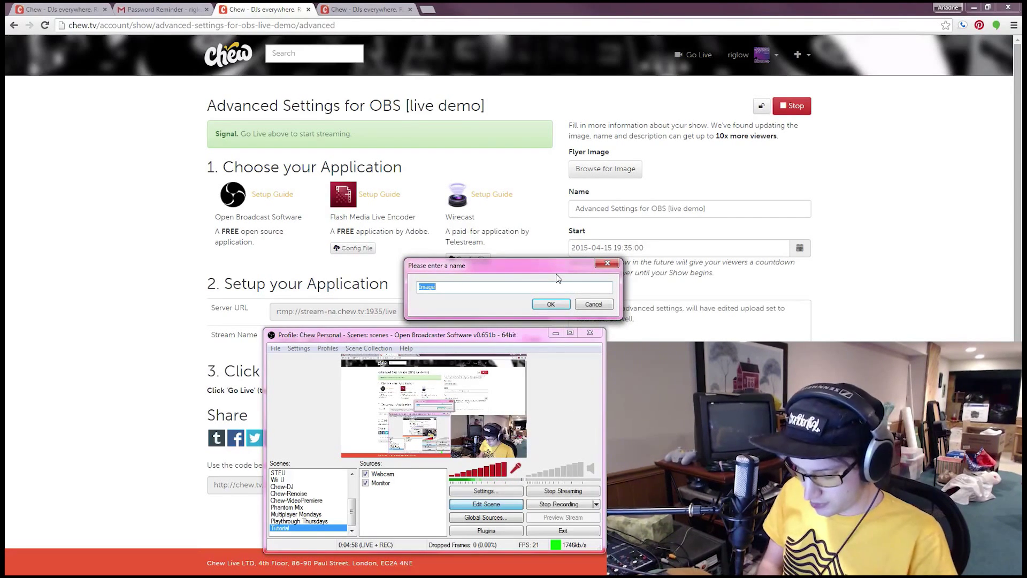
pyautogui.write('logo')
pyautogui.press('Return')
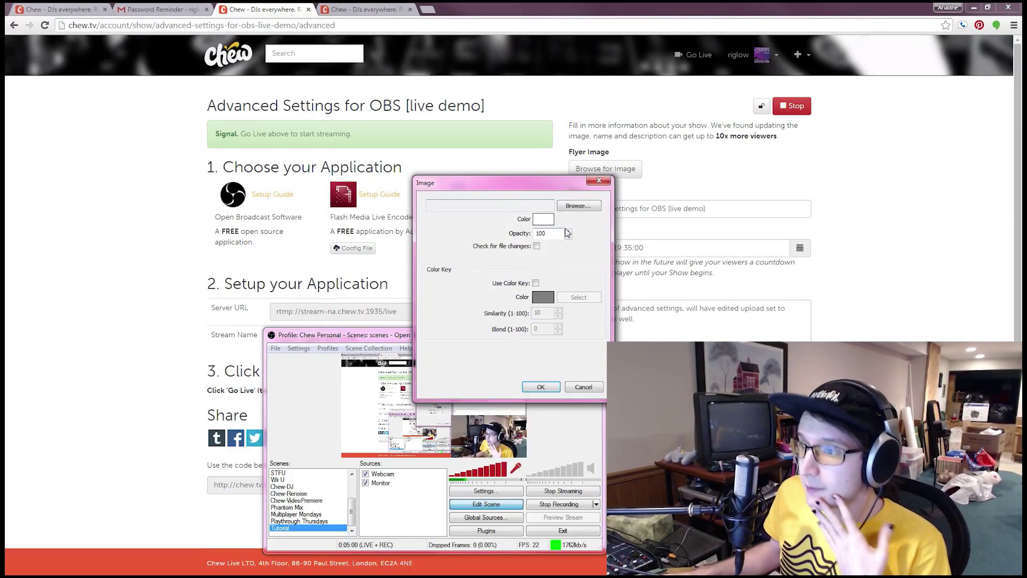
pyautogui.click(579, 205)
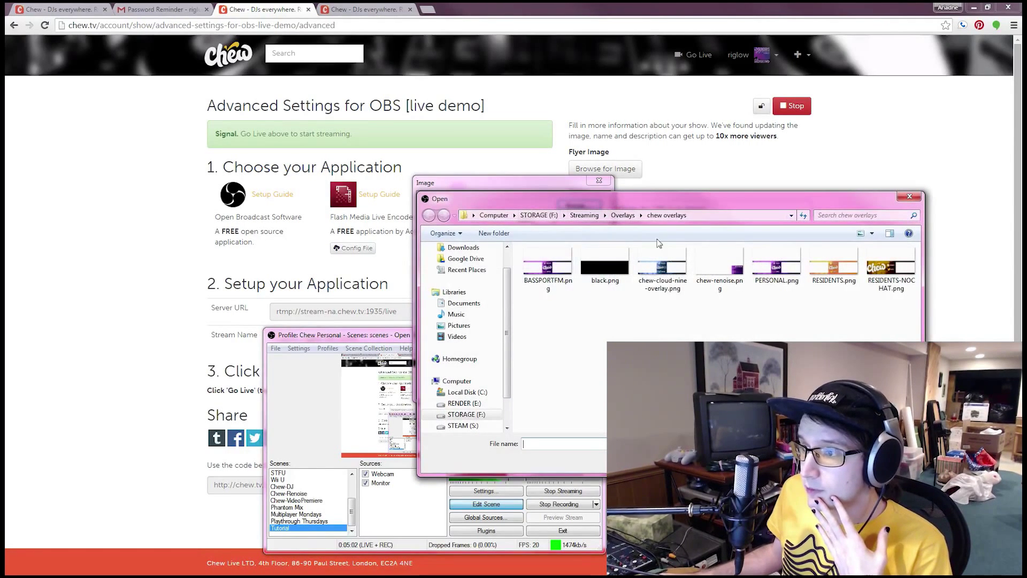
pyautogui.doubleClick(791, 279)
pyautogui.click(540, 386)
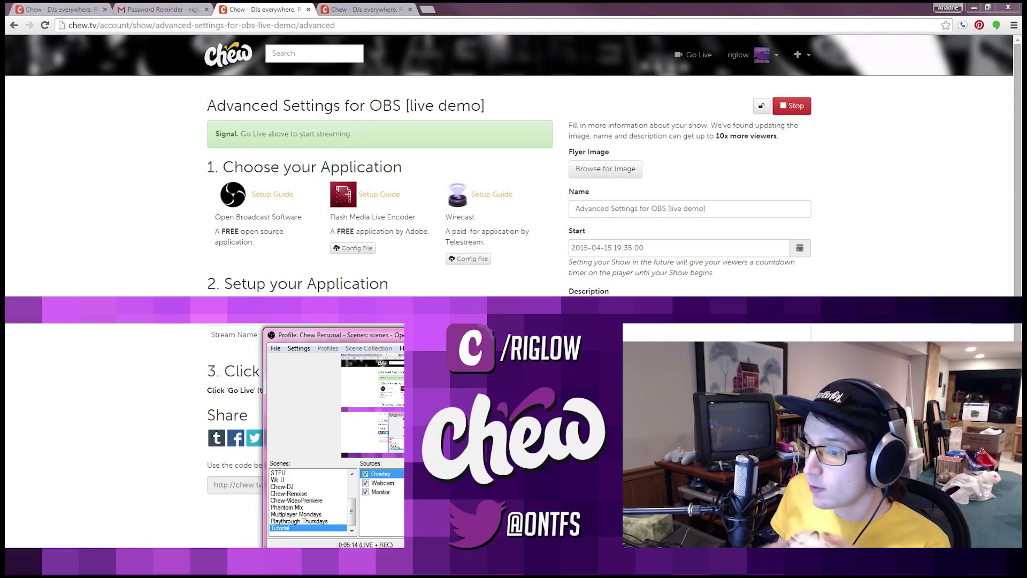
# Step: Move the OBS window left, then raise and re-lower the Webcam beneath the overlay
pyautogui.click(383, 483)
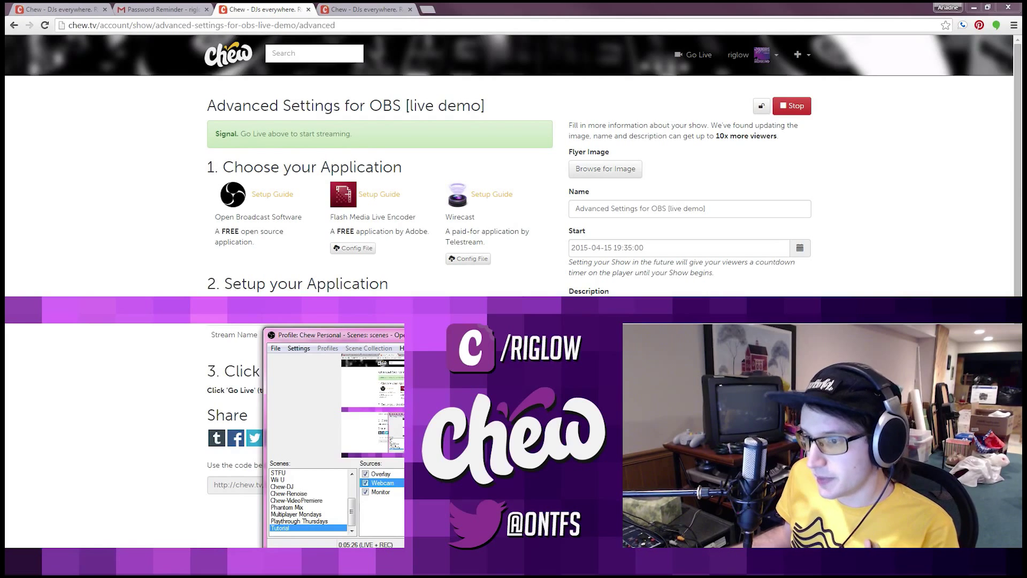
pyautogui.moveTo(444, 335); pyautogui.dragTo(280, 330)
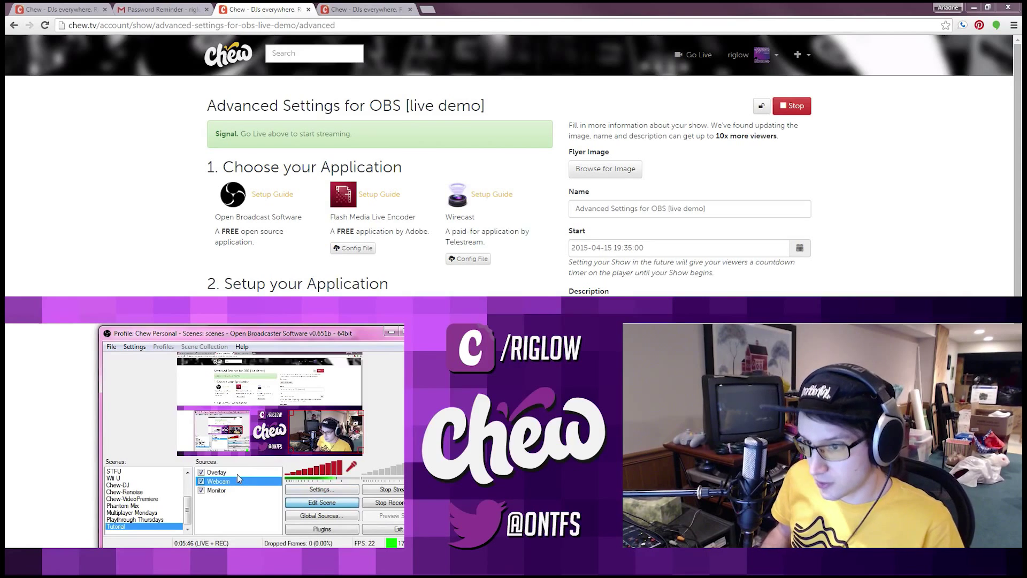
pyautogui.hotkey('ctrl', 'Up')
pyautogui.hotkey('ctrl', 'Down')
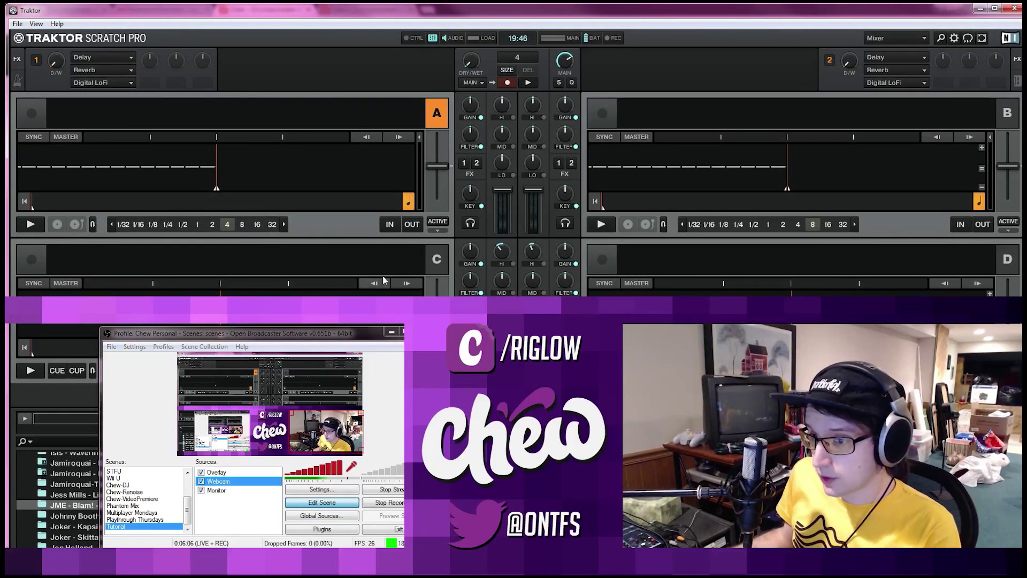
# Step: Make Traktor full screen and add a Window Capture source named 'Traktor' in OBS
pyautogui.click(982, 37)
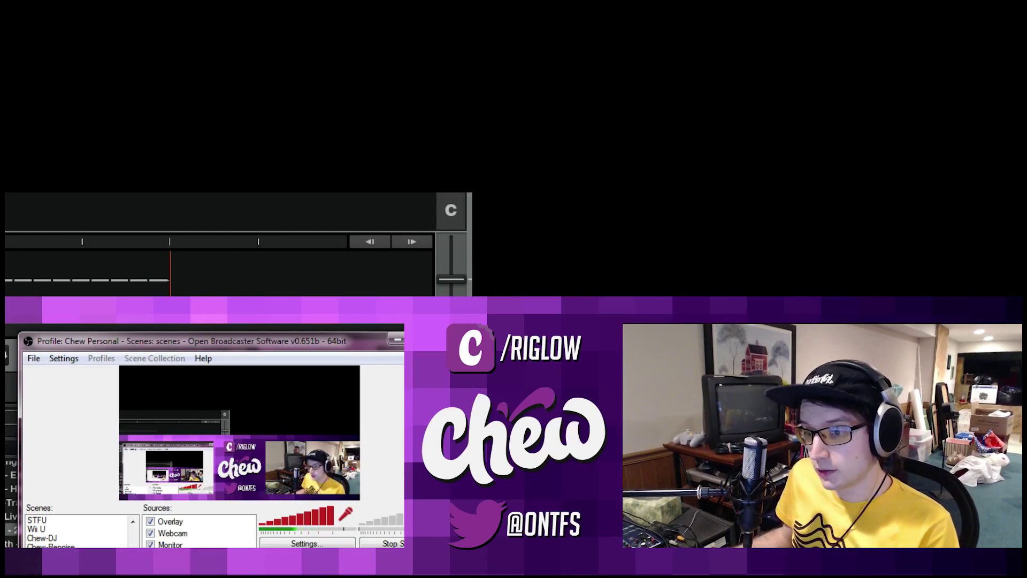
pyautogui.click(308, 489)
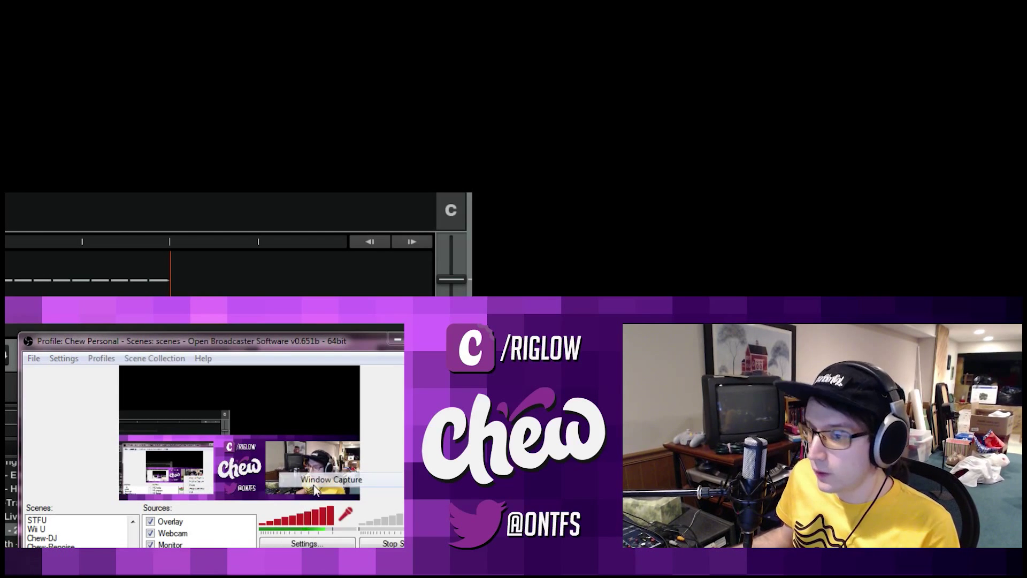
pyautogui.write('Traktor')
pyautogui.press('Return')
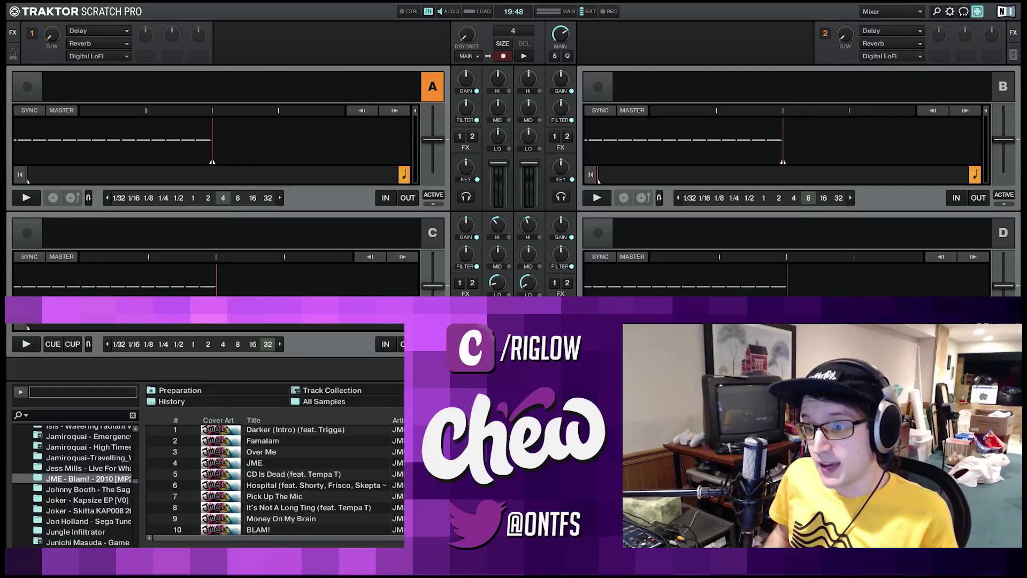
pyautogui.hotkey('alt', 'Tab')
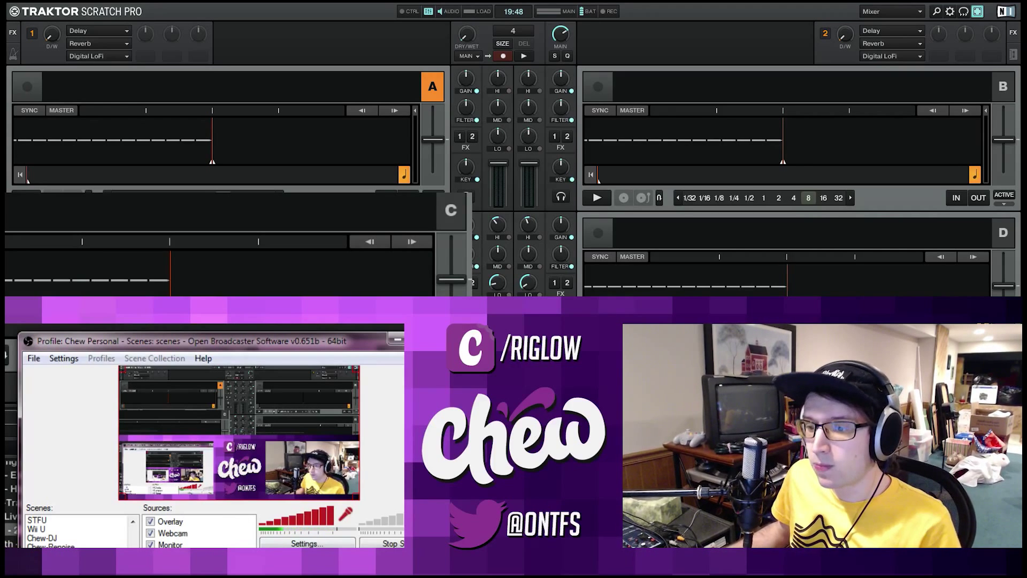
# Step: Open the Traktor capture's properties and move the dialog to the upper left
pyautogui.rightClick(320, 449)
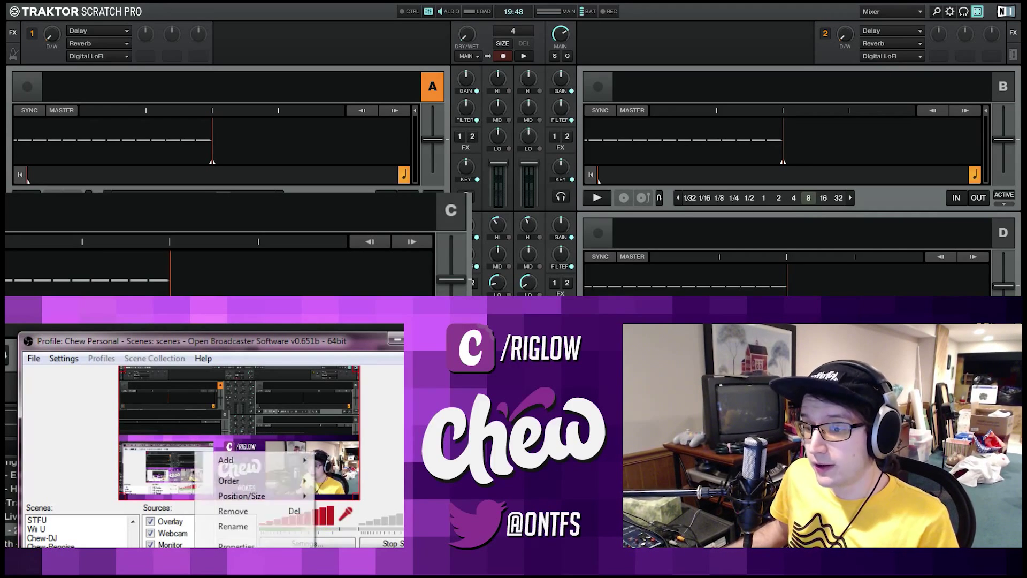
pyautogui.click(251, 544)
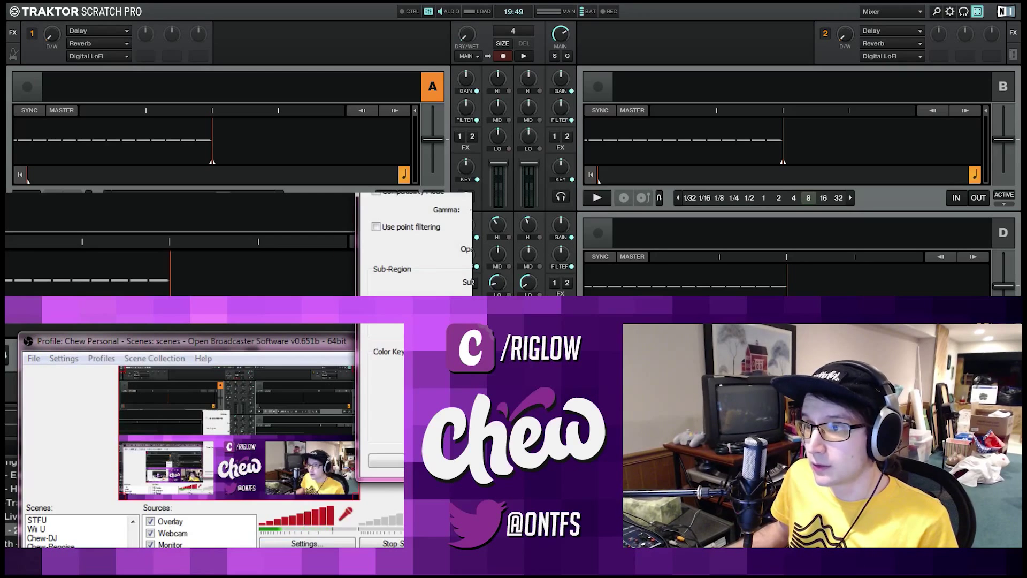
pyautogui.moveTo(567, 134); pyautogui.dragTo(248, 230)
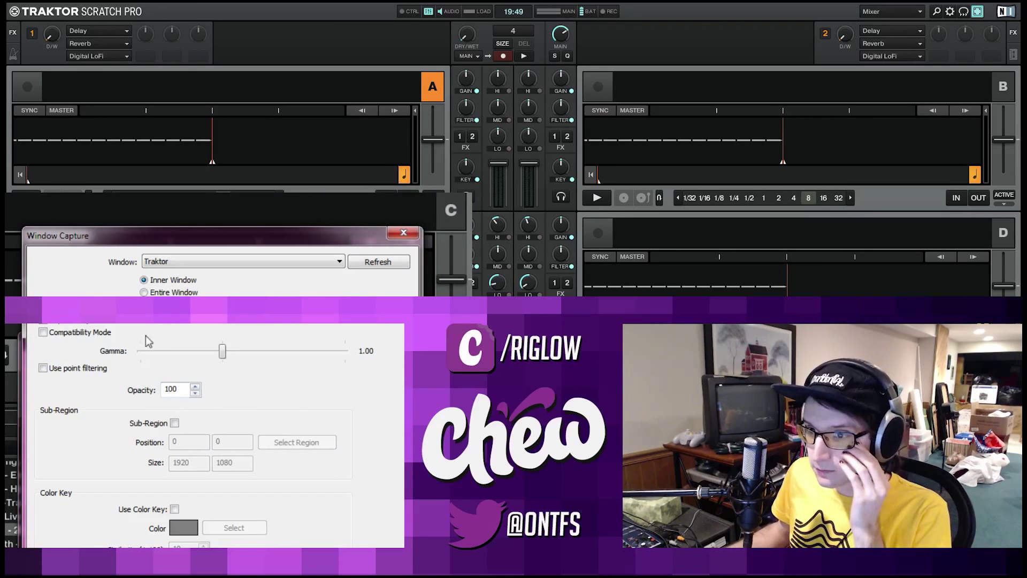
# Step: Enable Sub-Region and select the deck area at 0, 118, sized 1920×551
pyautogui.click(174, 423)
pyautogui.click(298, 444)
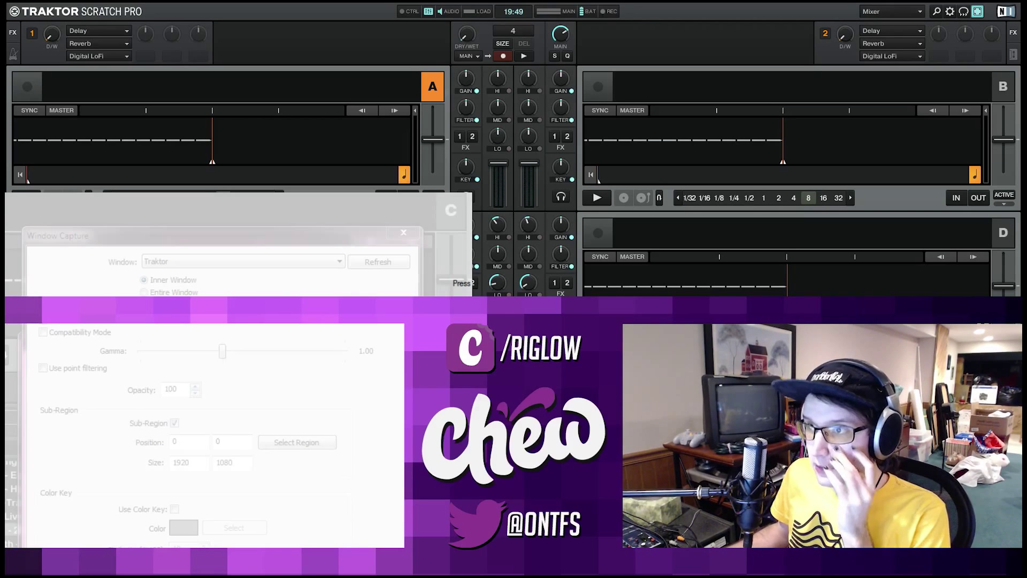
pyautogui.moveTo(461, 282); pyautogui.dragTo(462, 320)
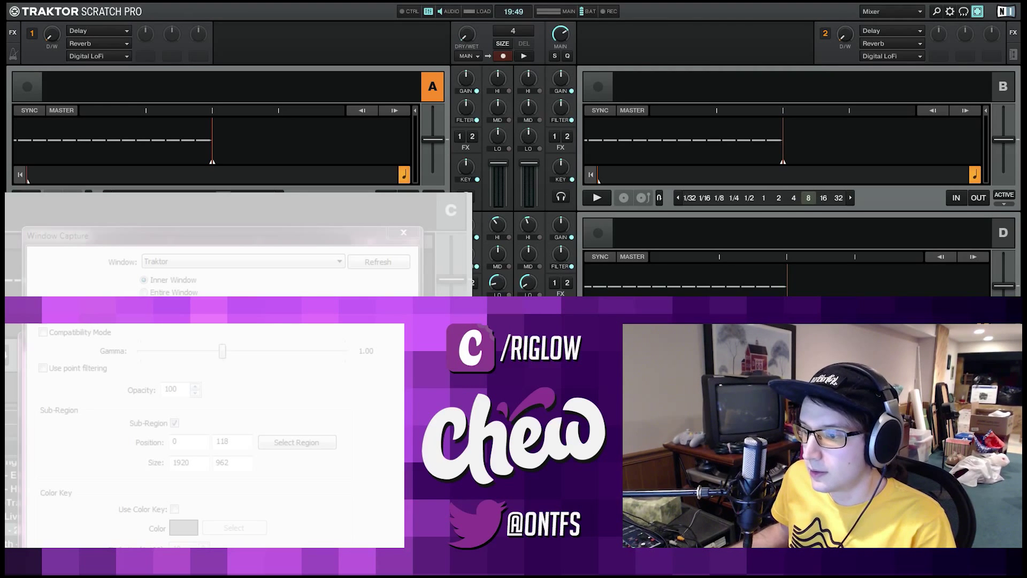
pyautogui.press('Return')
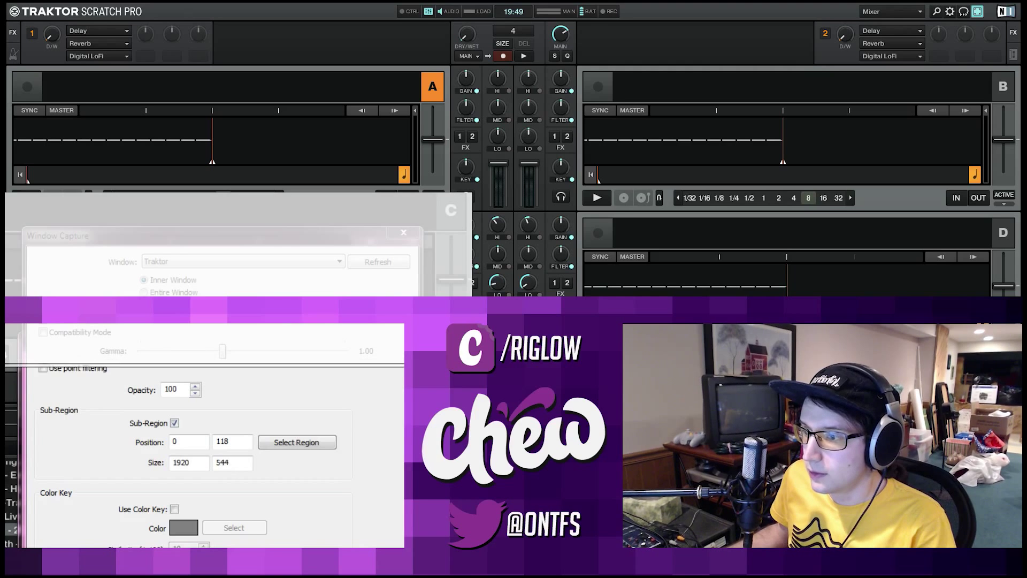
pyautogui.press('BackSpace')
pyautogui.write('0')
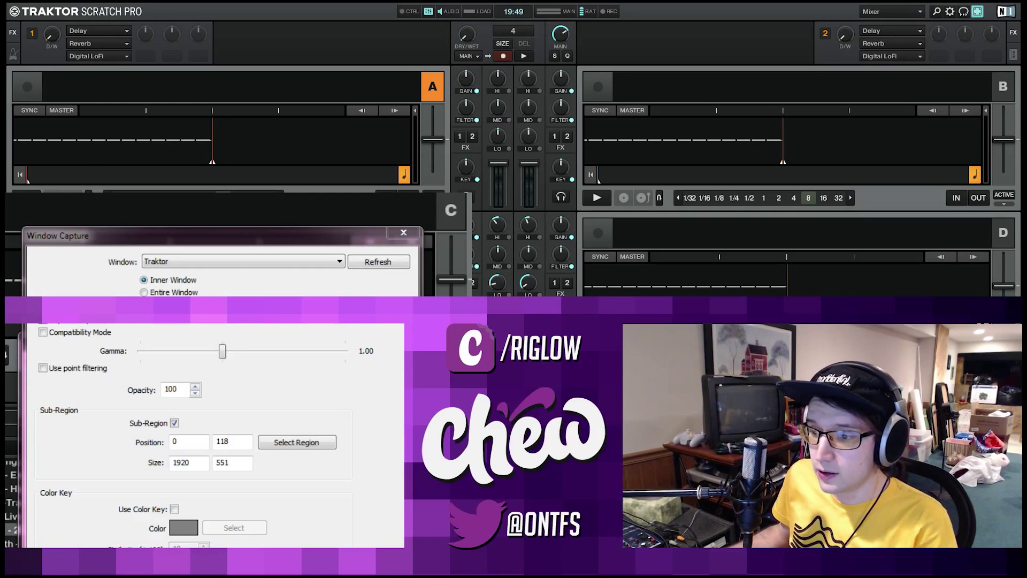
pyautogui.press('Return')
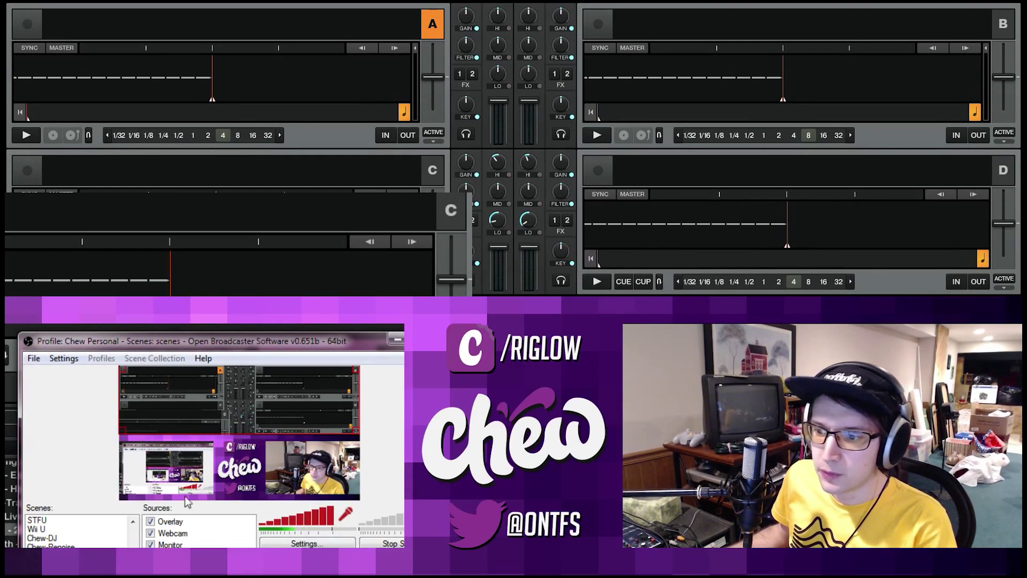
# Step: Move the Monitor source below Traktor in the Sources list and reposition the OBS window
pyautogui.click(186, 545)
pyautogui.press('Delete')
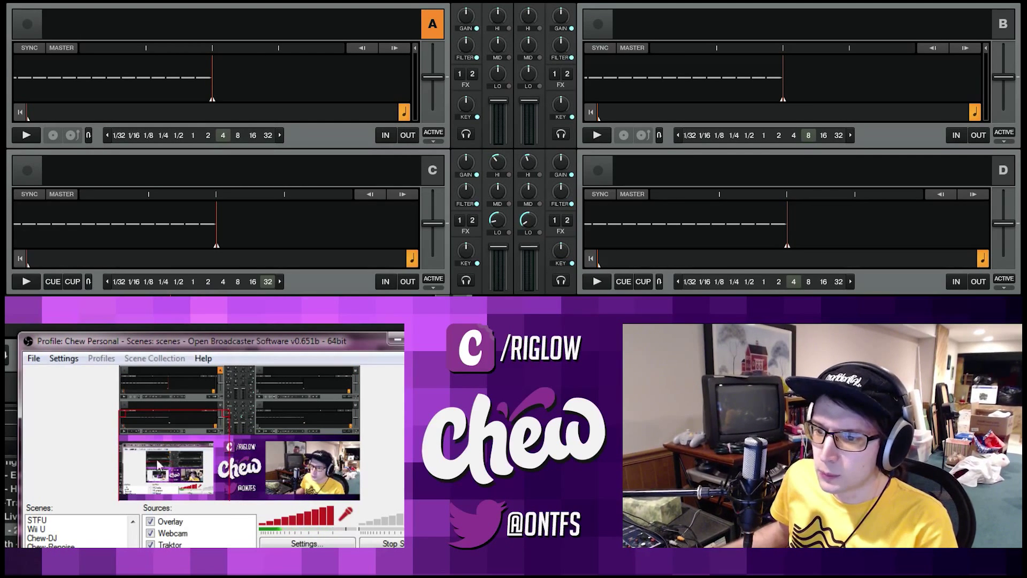
pyautogui.moveTo(220, 343)
pyautogui.mouseDown()
pyautogui.moveTo(204, 357)
pyautogui.moveTo(187, 354)
pyautogui.moveTo(220, 348)
pyautogui.moveTo(204, 333)
pyautogui.mouseUp()
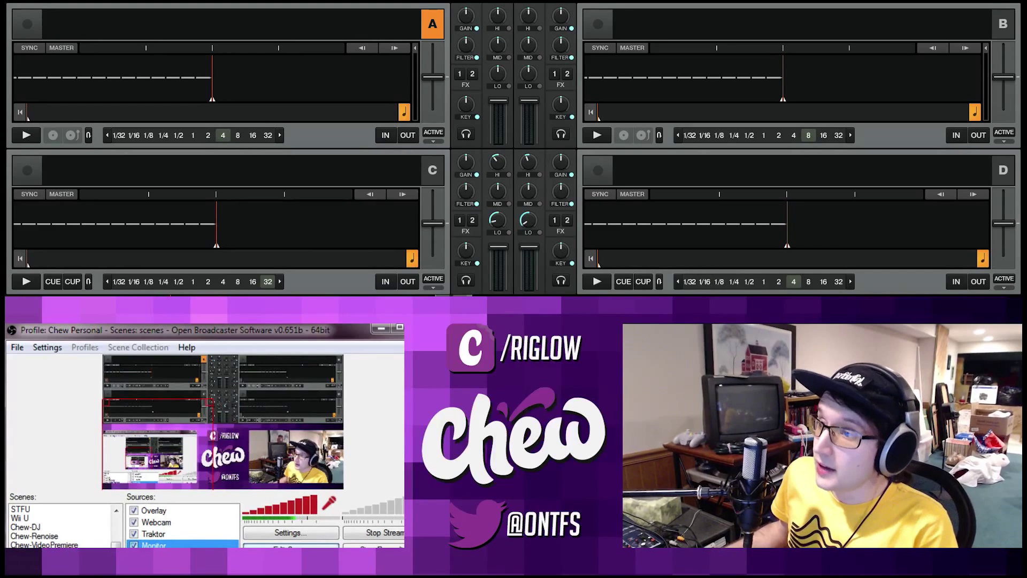